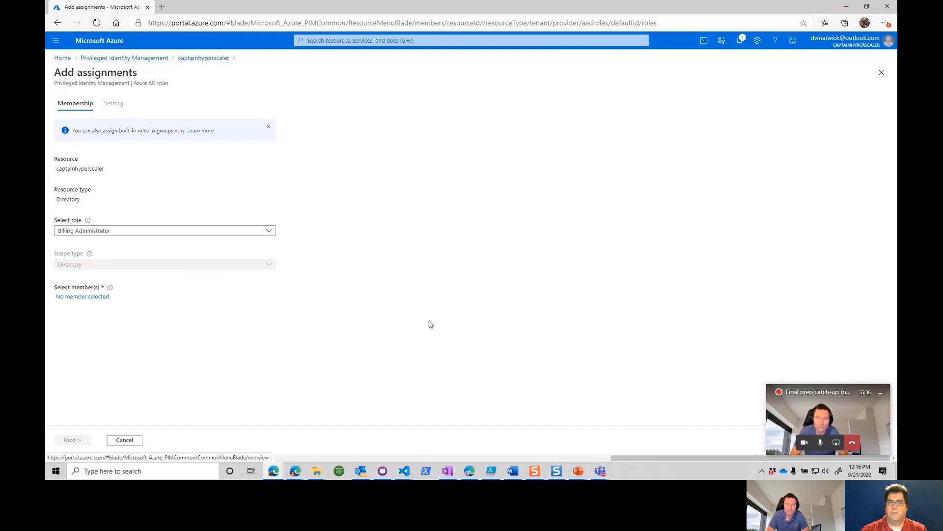
# Step: Leave the unsaved role assignment and sign out of the current account to switch to the captainhyperscaler work account
pyautogui.click(124, 58)
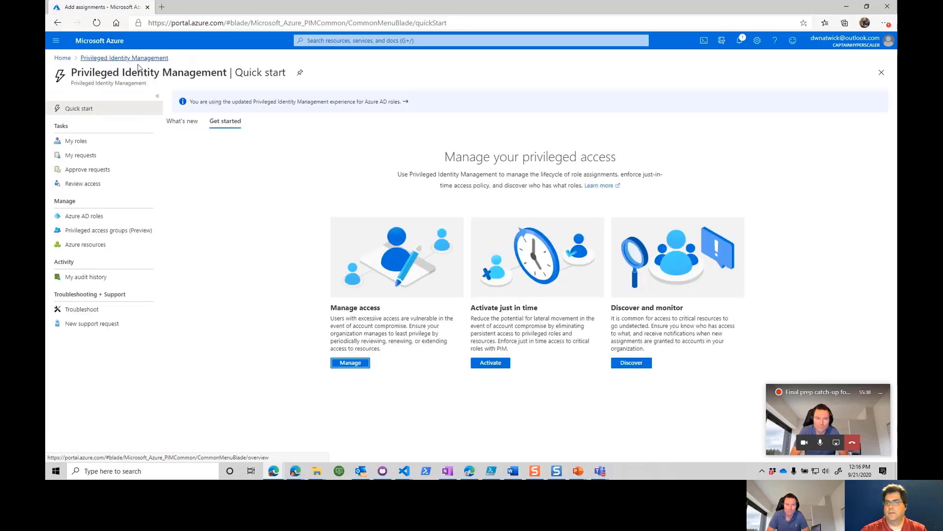
pyautogui.click(862, 45)
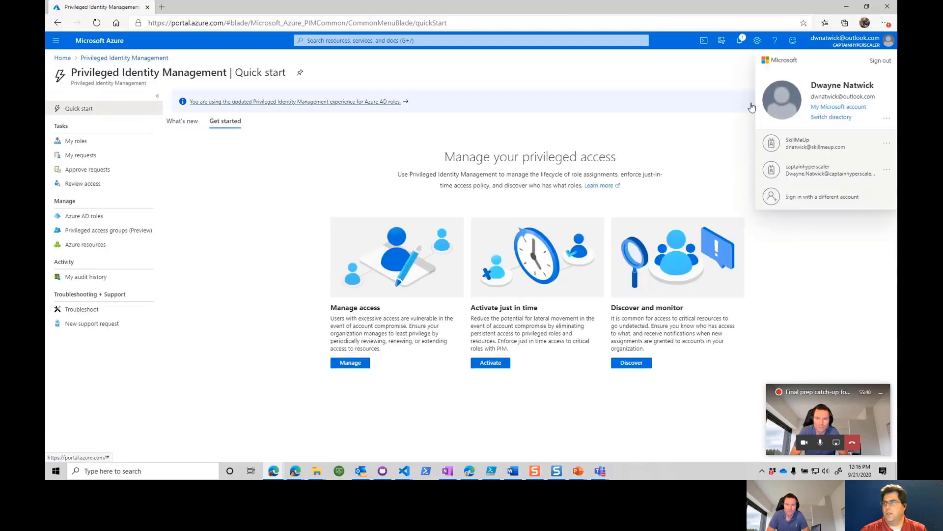
pyautogui.click(880, 62)
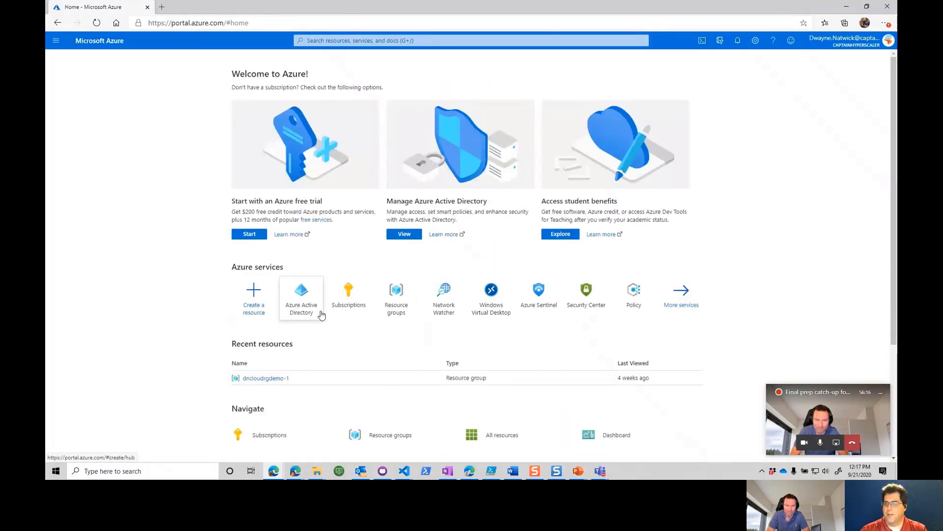
# Step: Search the portal services for "pri" and open Azure AD Privileged Identity Management
pyautogui.click(315, 308)
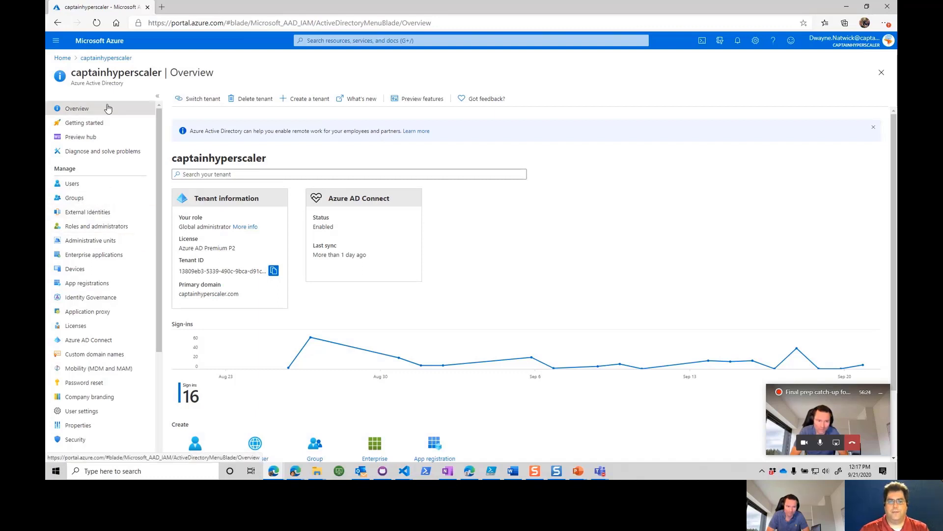
pyautogui.click(317, 40)
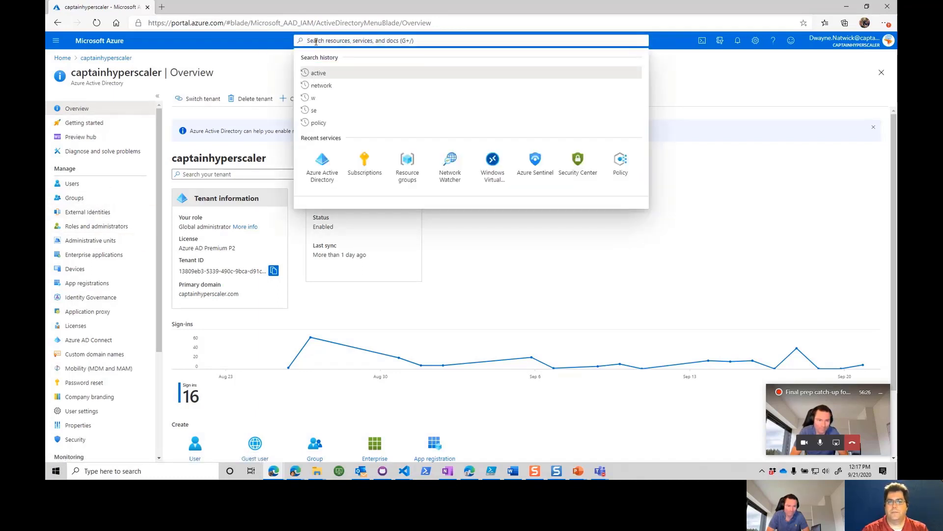
pyautogui.write('pri')
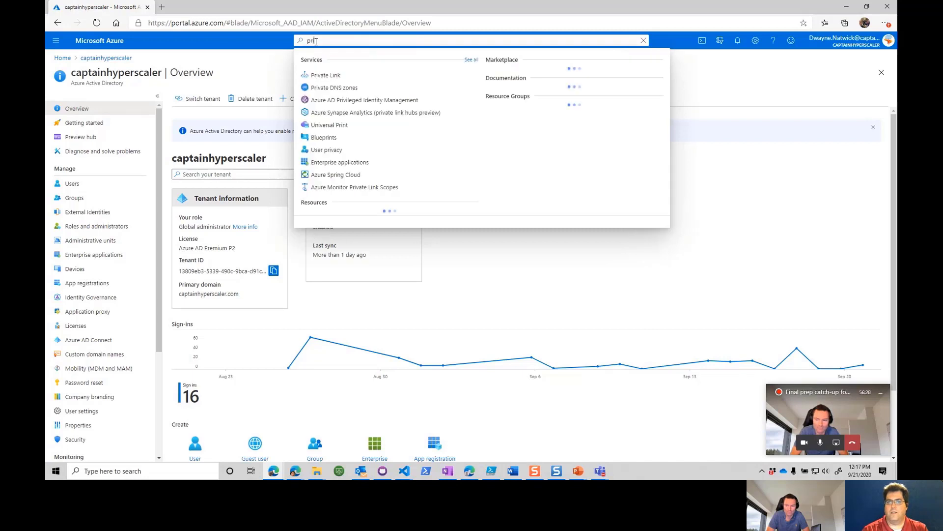
pyautogui.click(348, 101)
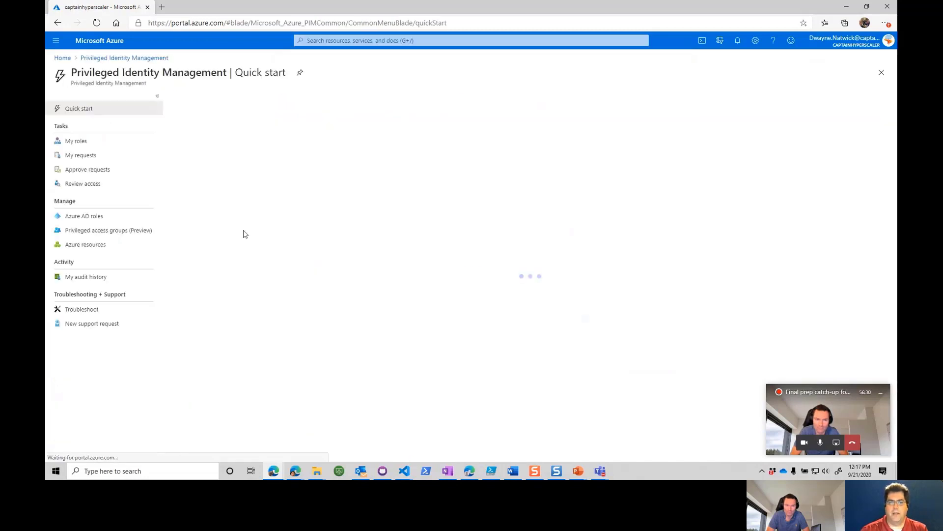
# Step: Start a new Azure AD role assignment for the captainhyperscaler directory with the Application Administrator role
pyautogui.click(350, 363)
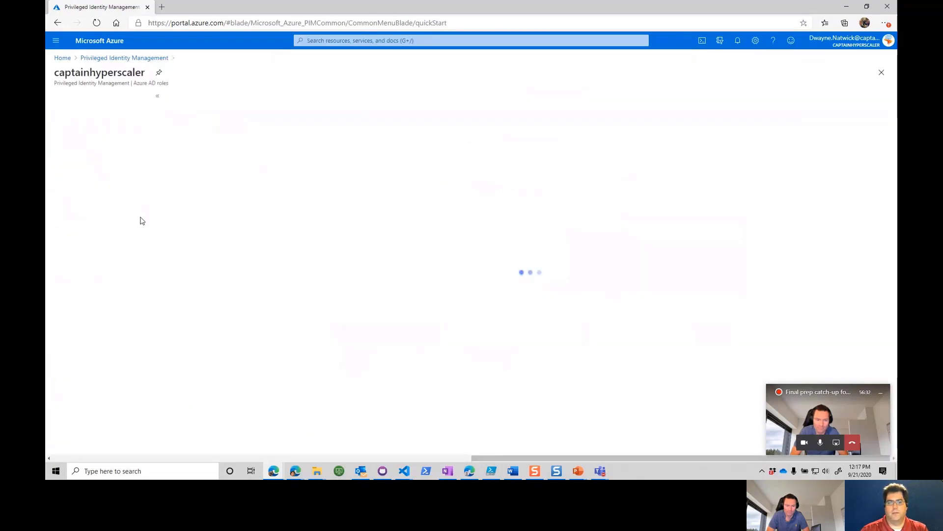
pyautogui.click(86, 245)
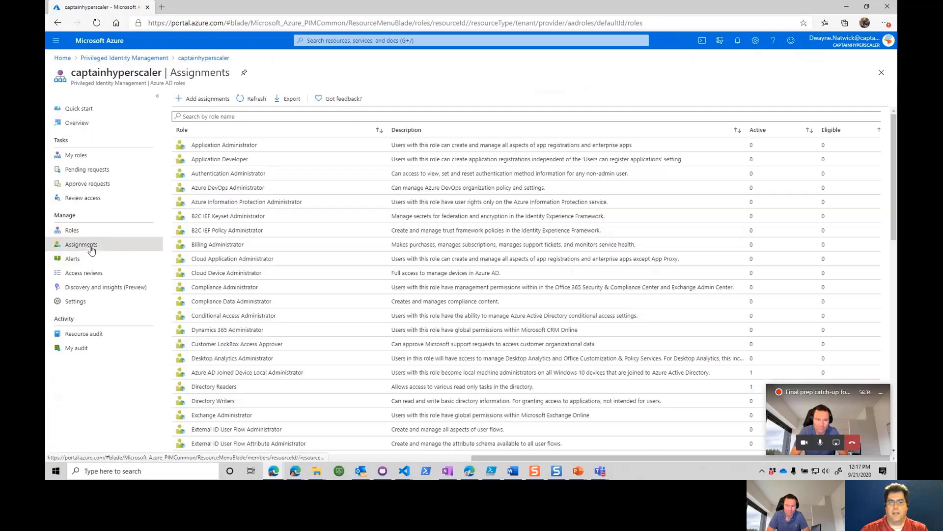
pyautogui.click(199, 102)
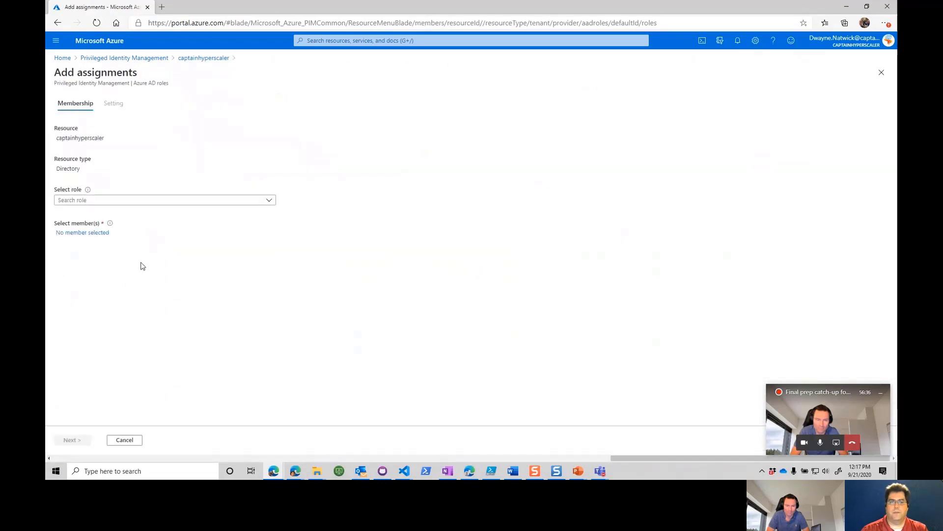
pyautogui.click(150, 200)
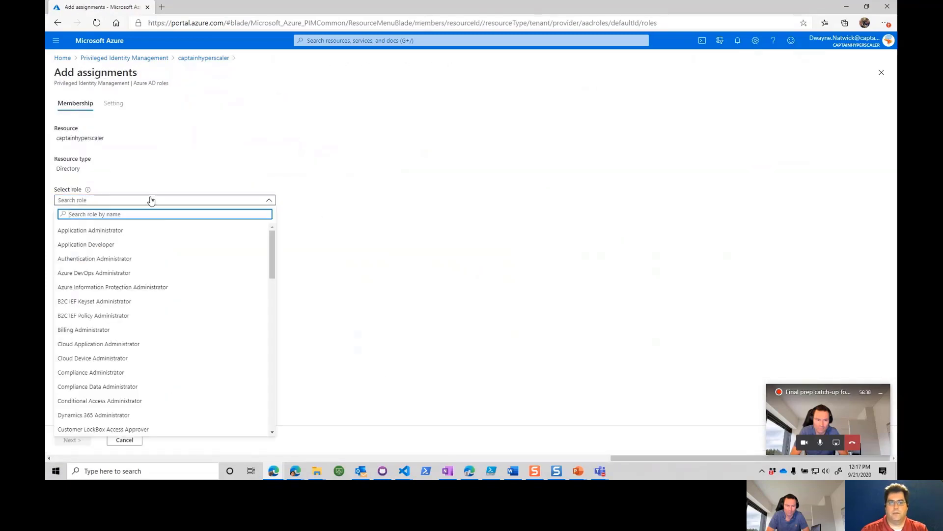
pyautogui.click(108, 231)
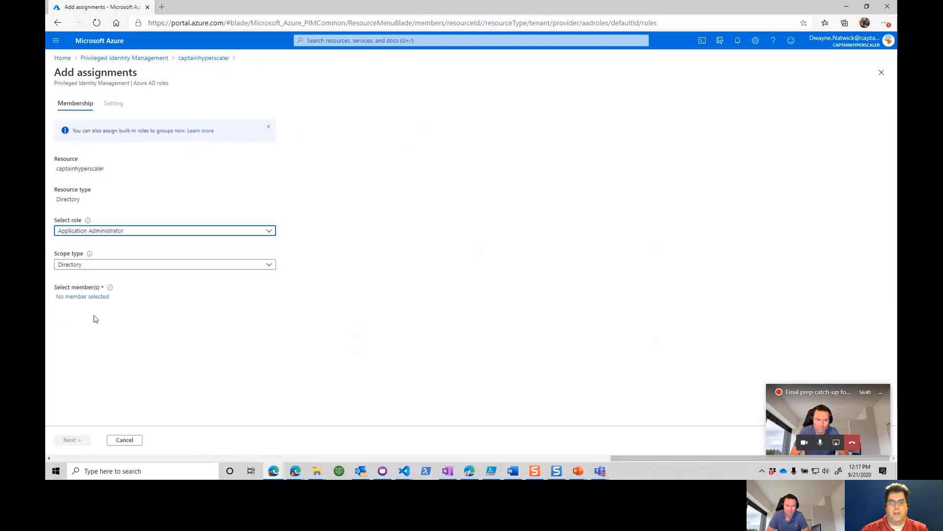
# Step: Select the admin account on the onmicrosoft.com domain as the assignment's member and continue to the assignment settings
pyautogui.click(86, 296)
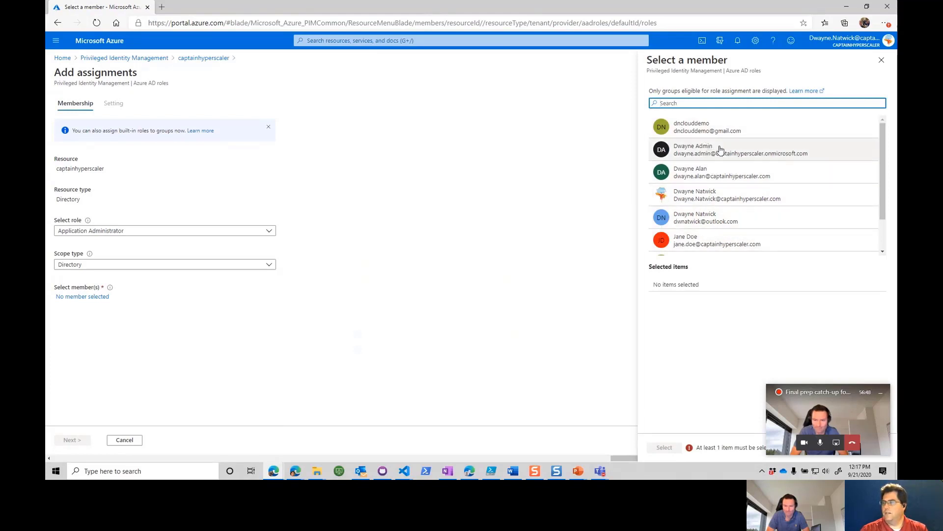
pyautogui.click(706, 151)
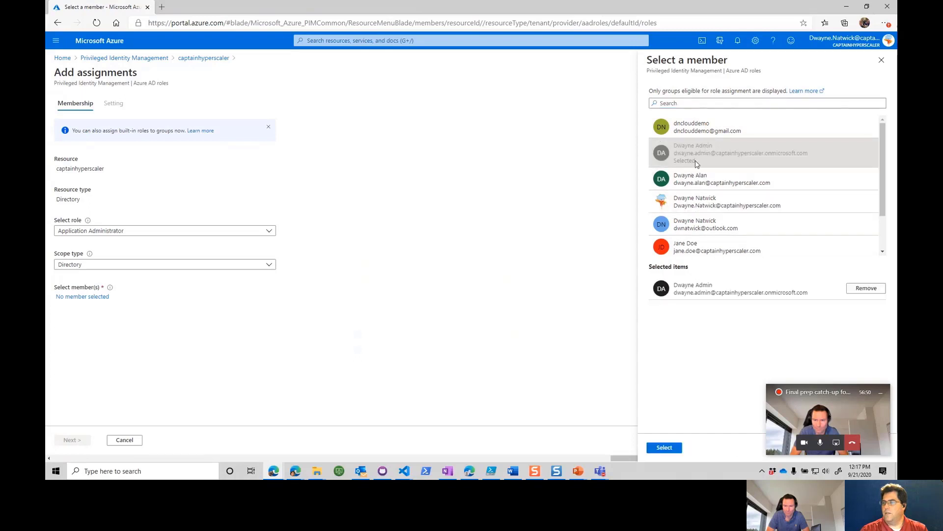
pyautogui.click(665, 447)
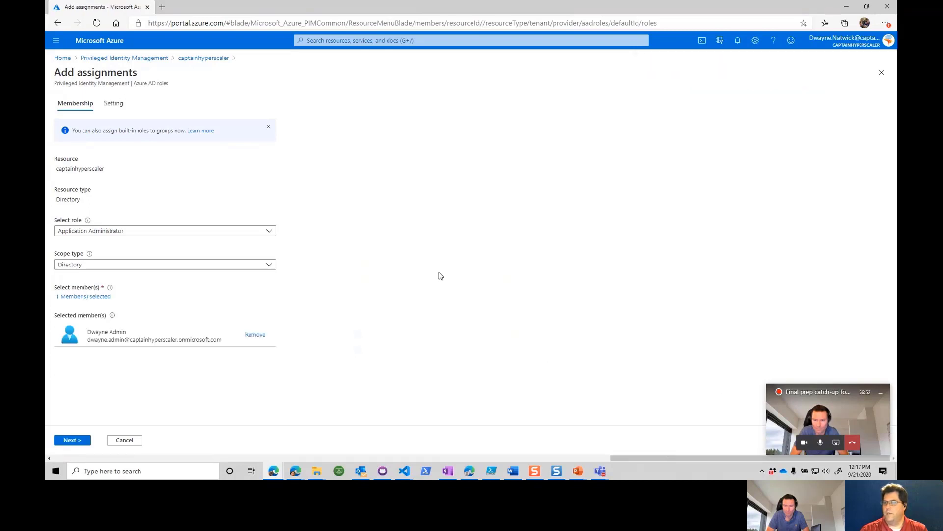
pyautogui.click(71, 440)
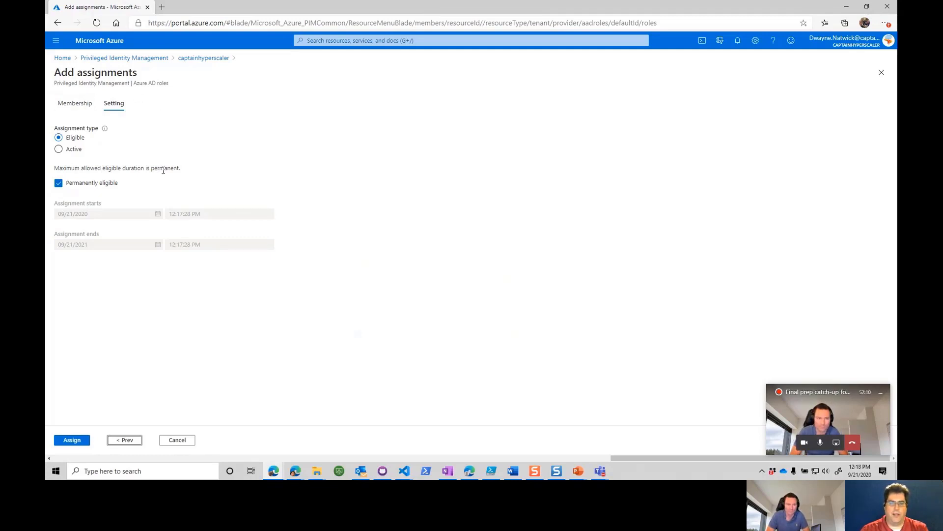
# Step: Set the assignment type to Active and turn off permanent assignment so that it is time-bound
pyautogui.click(59, 186)
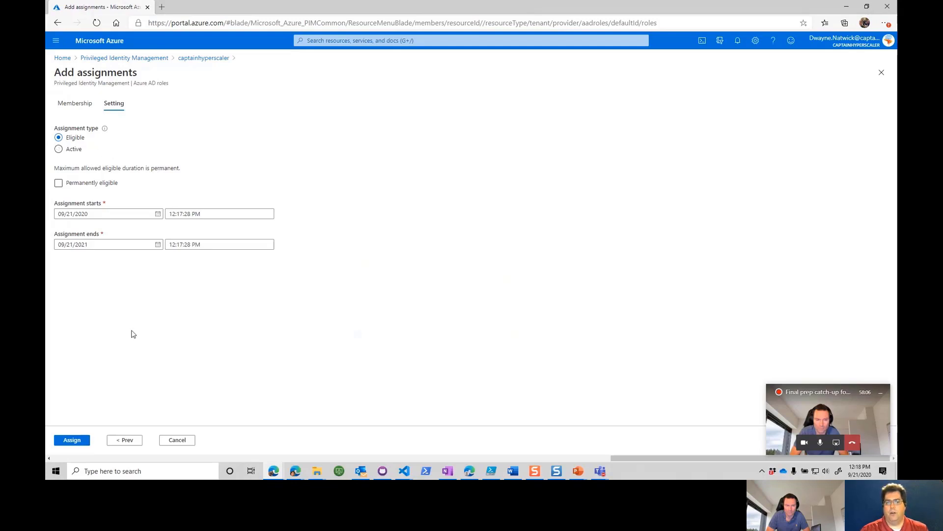
pyautogui.click(59, 150)
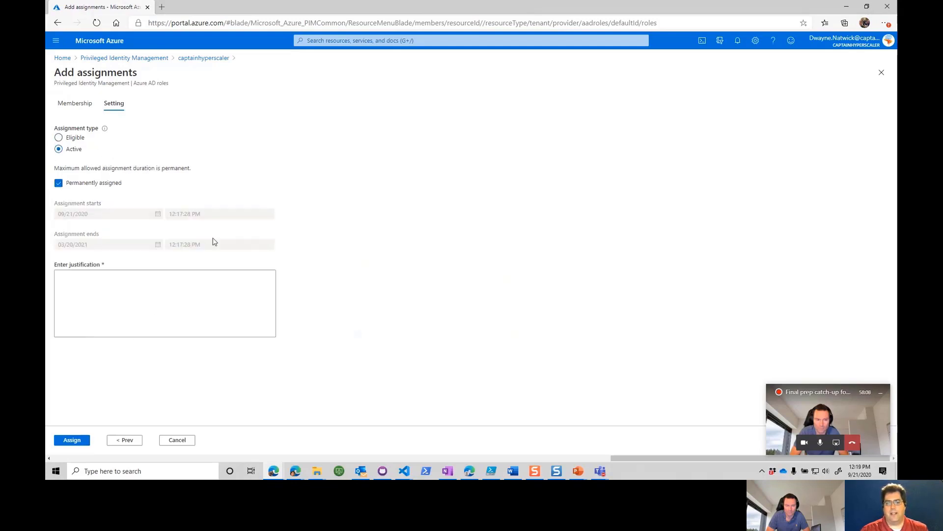
pyautogui.click(59, 182)
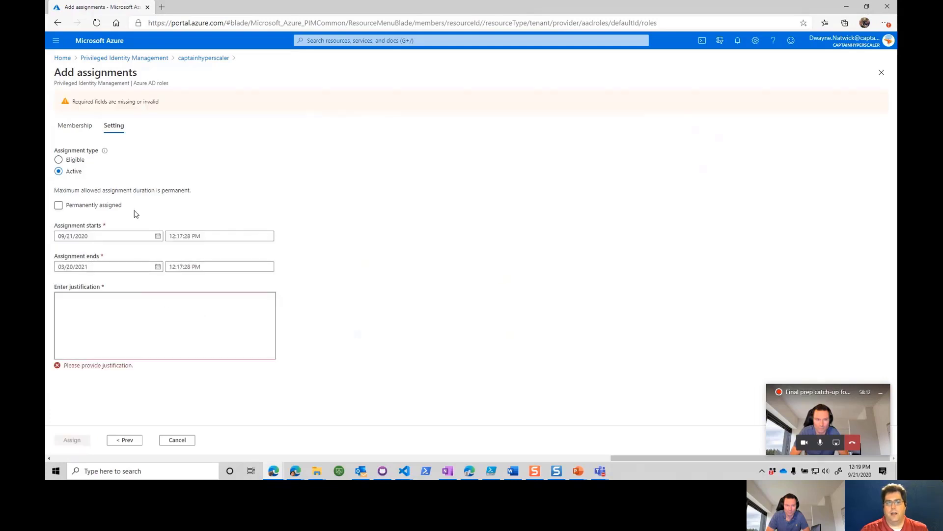
# Step: Enter the justification "needs admin rights to applications" and submit the role assignment
pyautogui.click(117, 299)
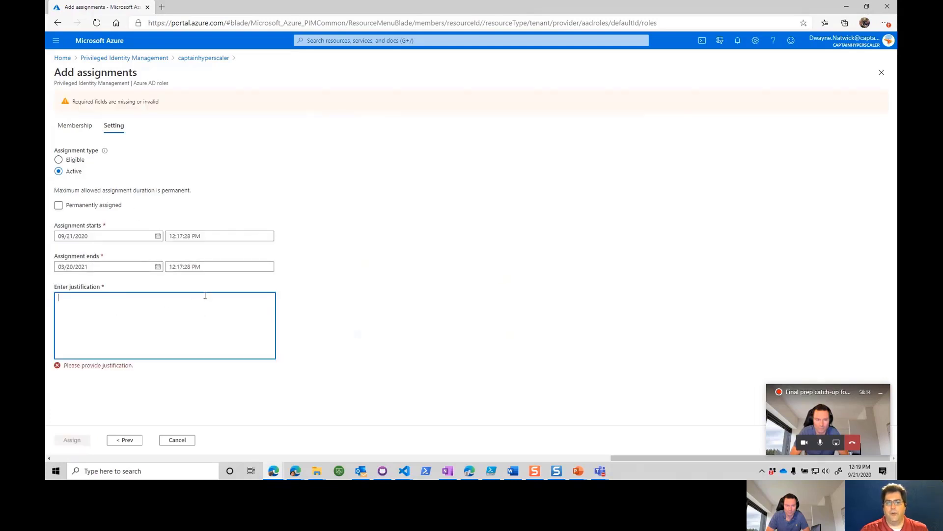
pyautogui.write('ne')
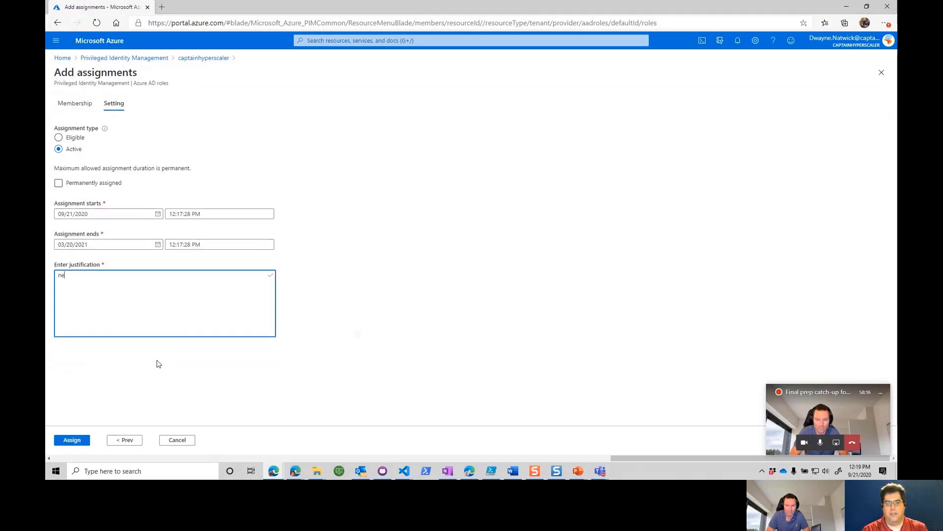
pyautogui.write('eds admin rights to')
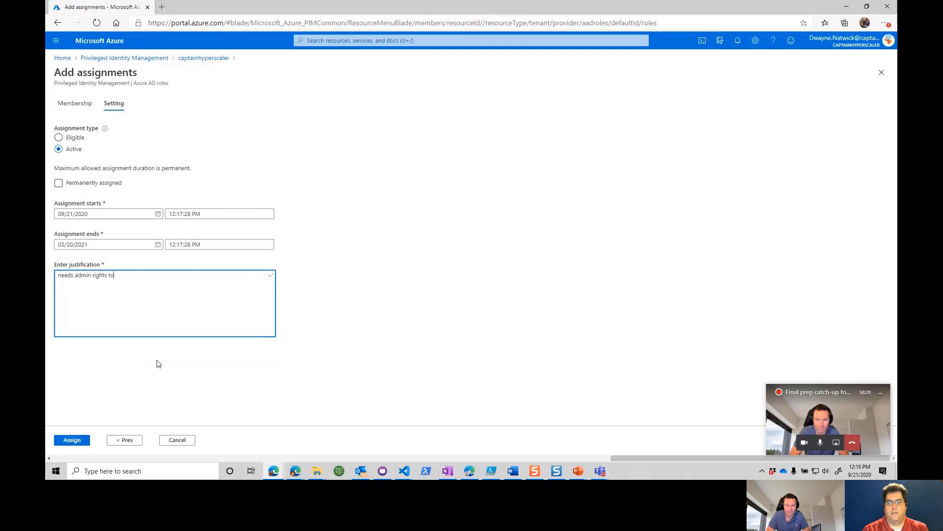
pyautogui.write(' applications')
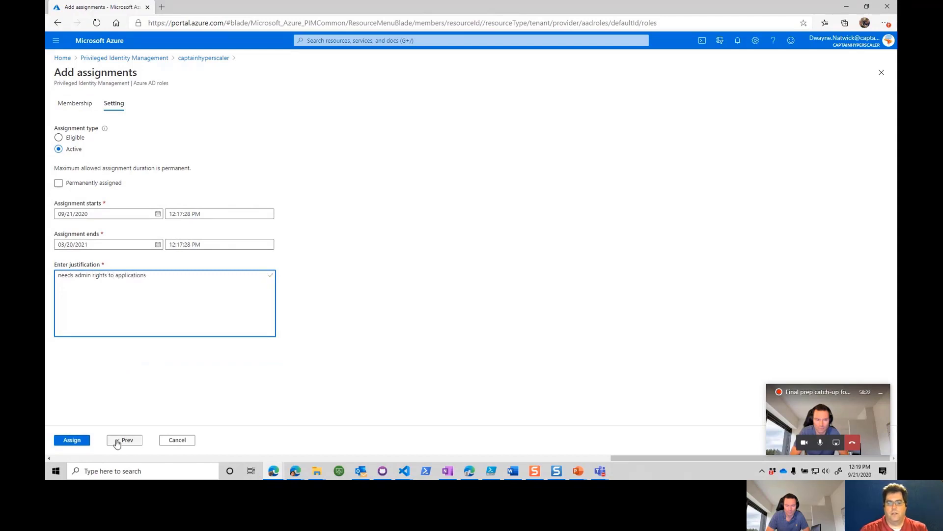
pyautogui.click(71, 439)
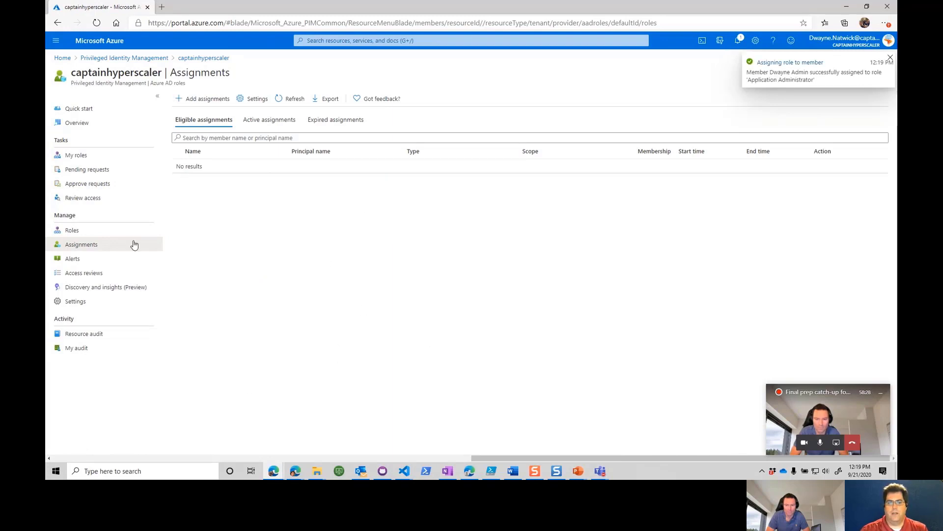
# Step: Review the directory's active role assignments and check the entry under Application Administrator
pyautogui.click(73, 232)
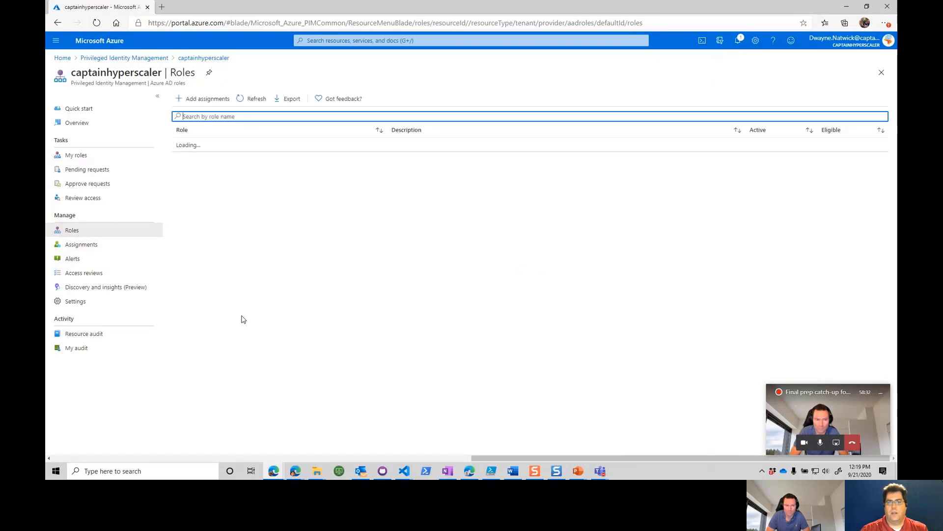
pyautogui.click(84, 245)
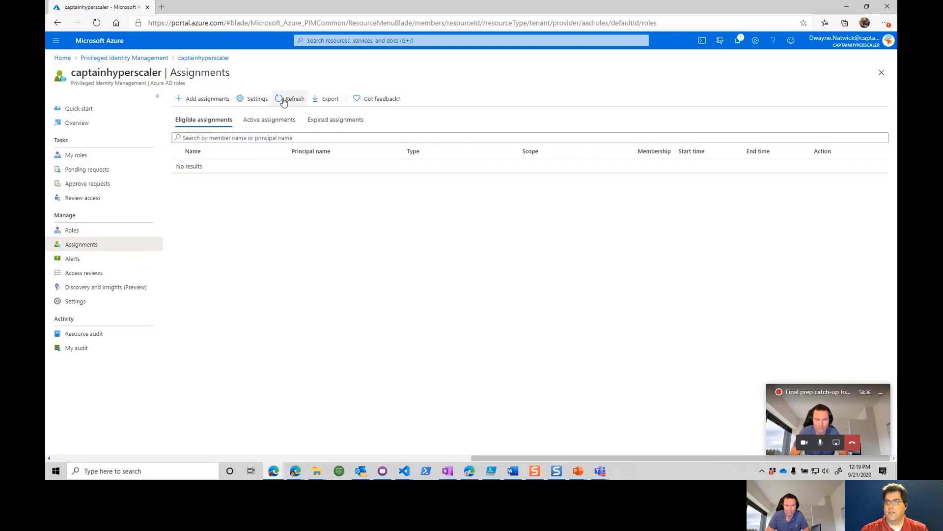
pyautogui.click(269, 121)
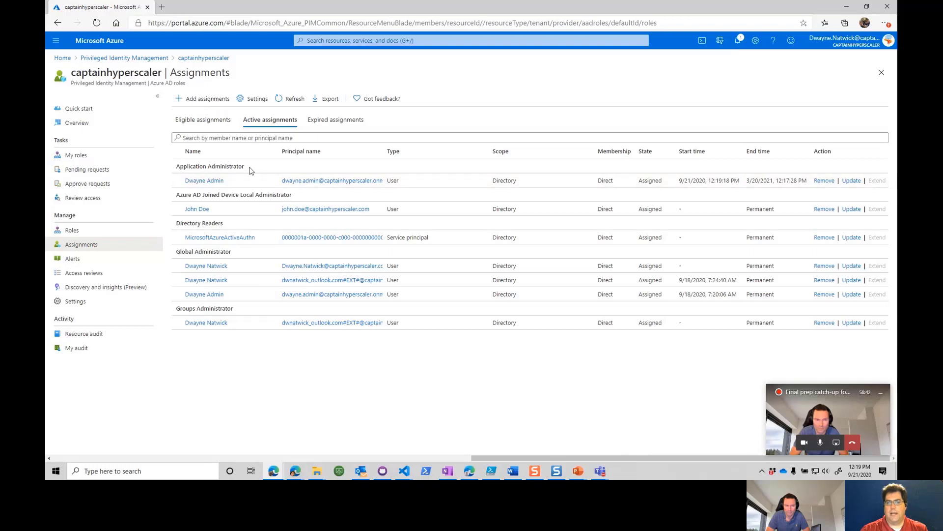
pyautogui.moveTo(251, 168); pyautogui.dragTo(175, 171)
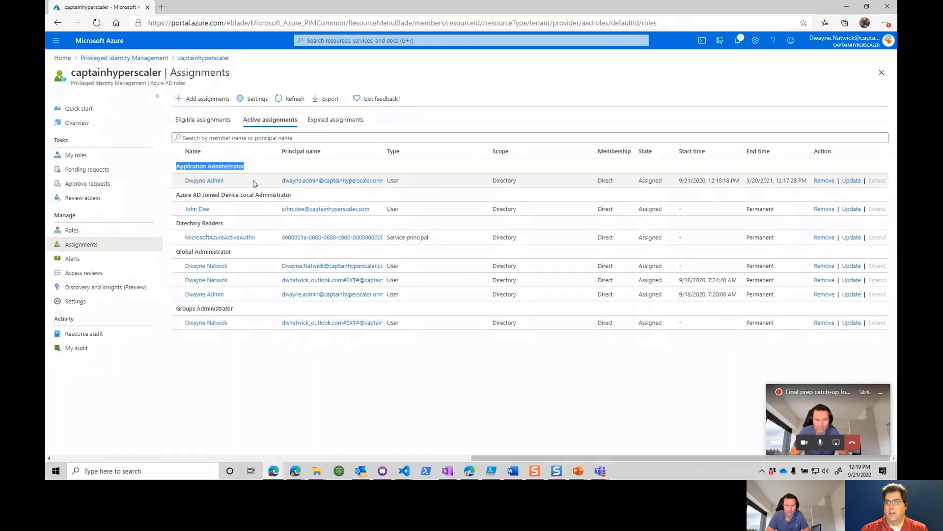
# Step: Update the Application Administrator assignment to Eligible without permanent eligibility, save it, and view the eligible assignments
pyautogui.click(852, 181)
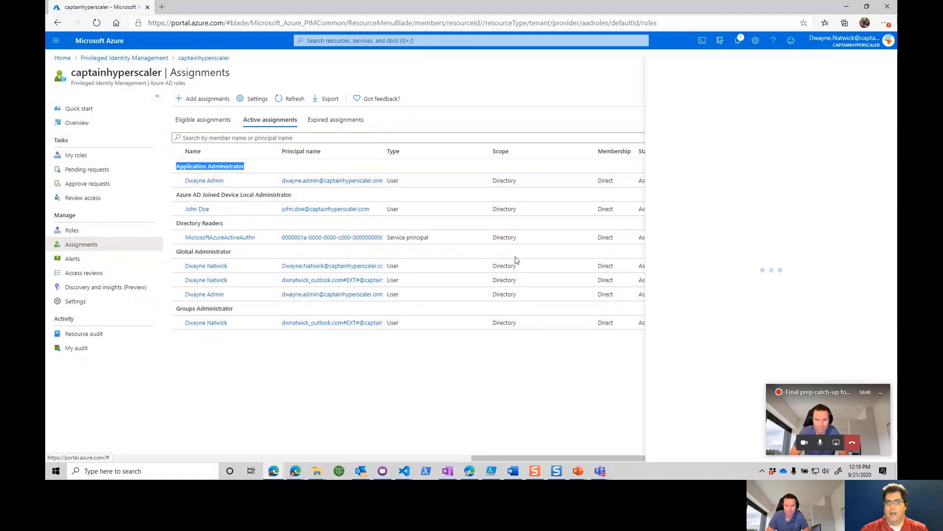
pyautogui.click(753, 93)
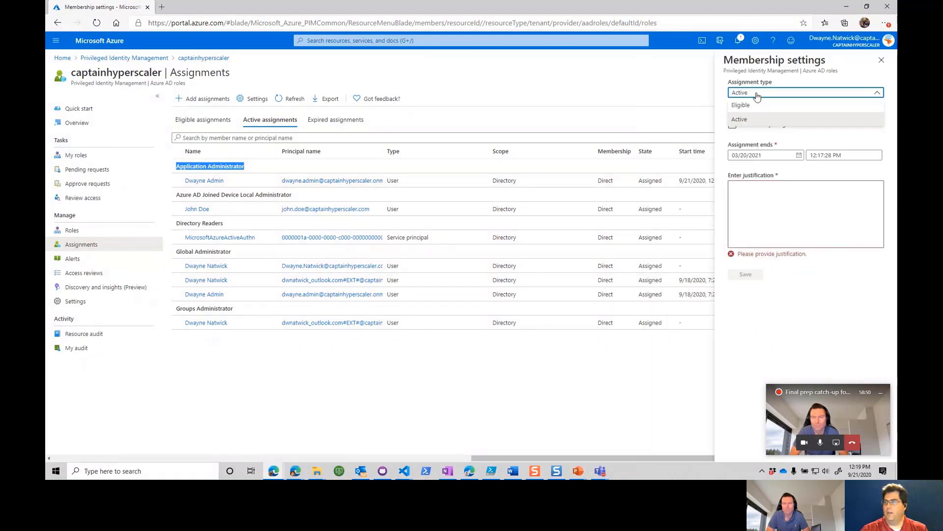
pyautogui.click(754, 107)
pyautogui.click(732, 124)
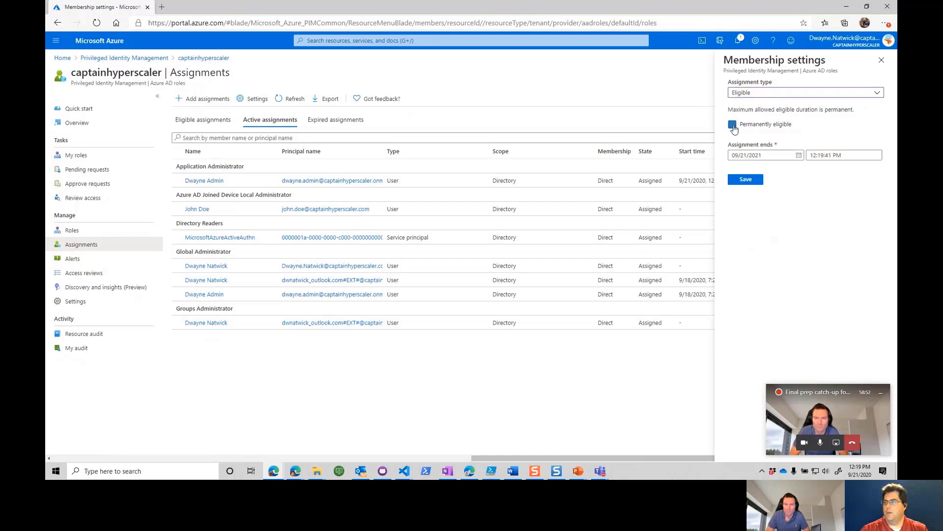
pyautogui.click(746, 180)
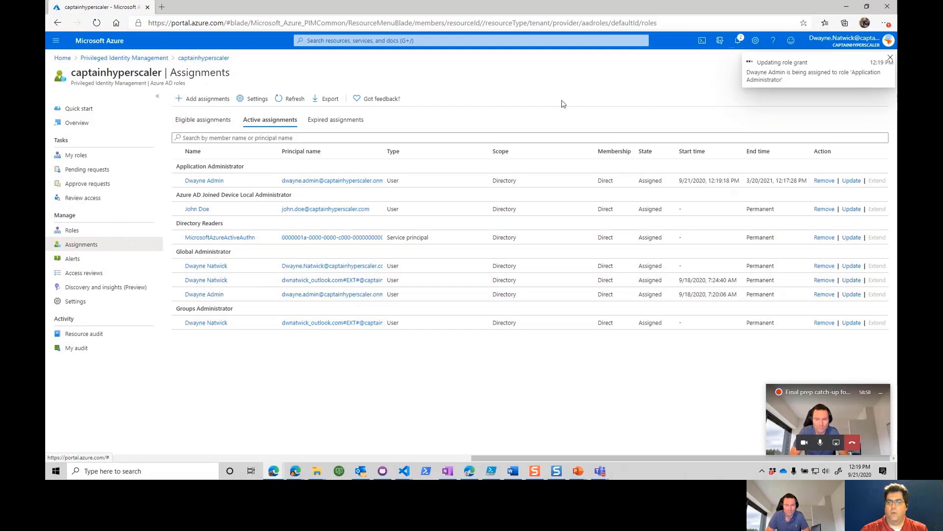
pyautogui.click(198, 125)
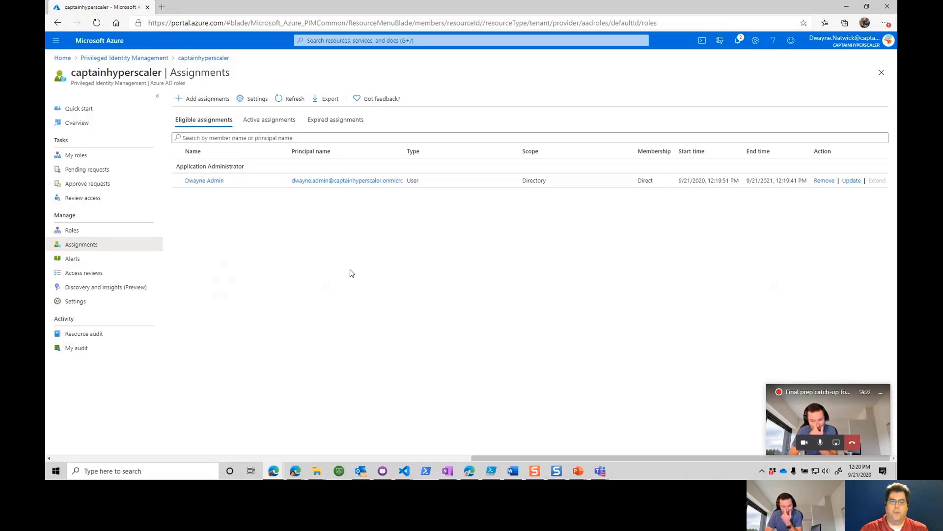
# Step: Start creating a new access review for the Azure AD directory roles
pyautogui.click(88, 278)
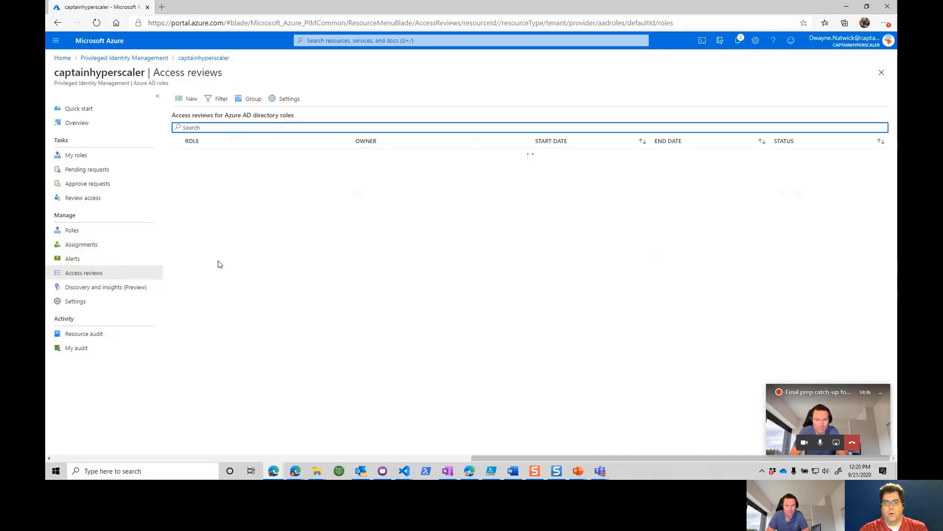
pyautogui.click(191, 99)
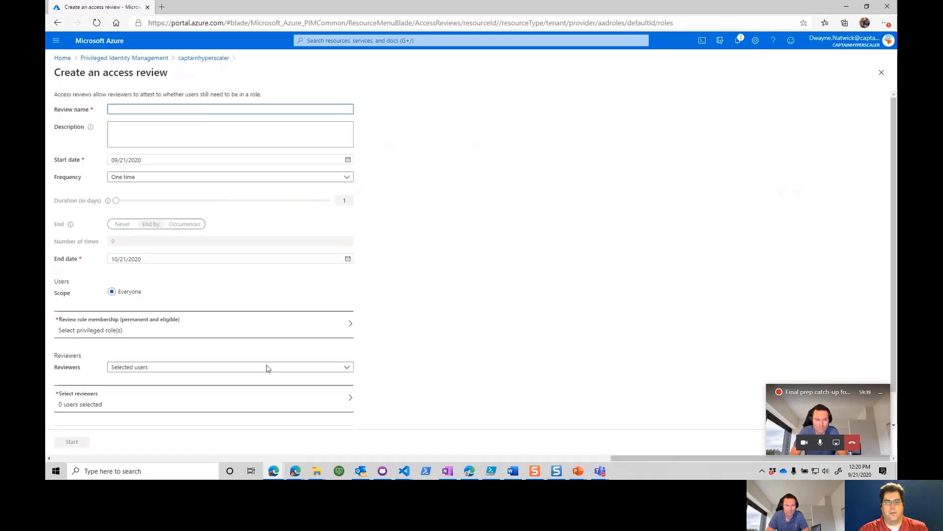
pyautogui.click(248, 331)
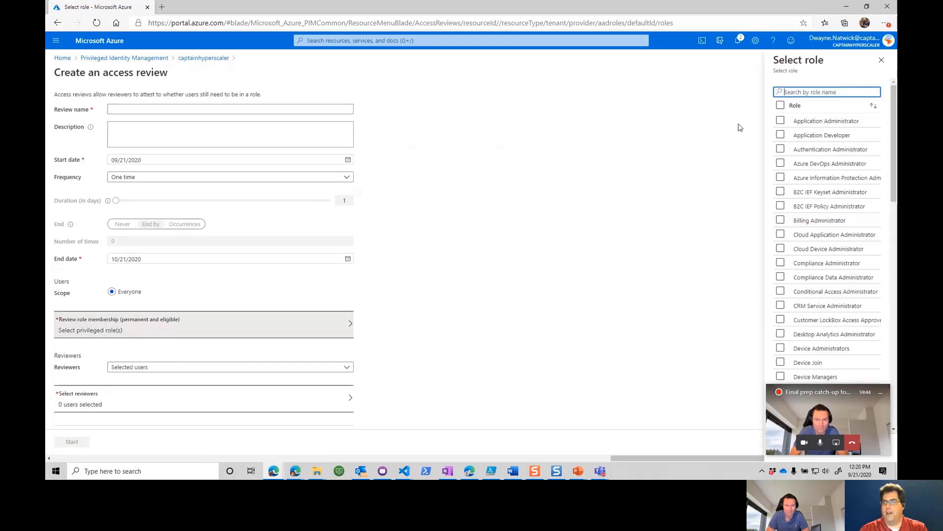
pyautogui.click(780, 121)
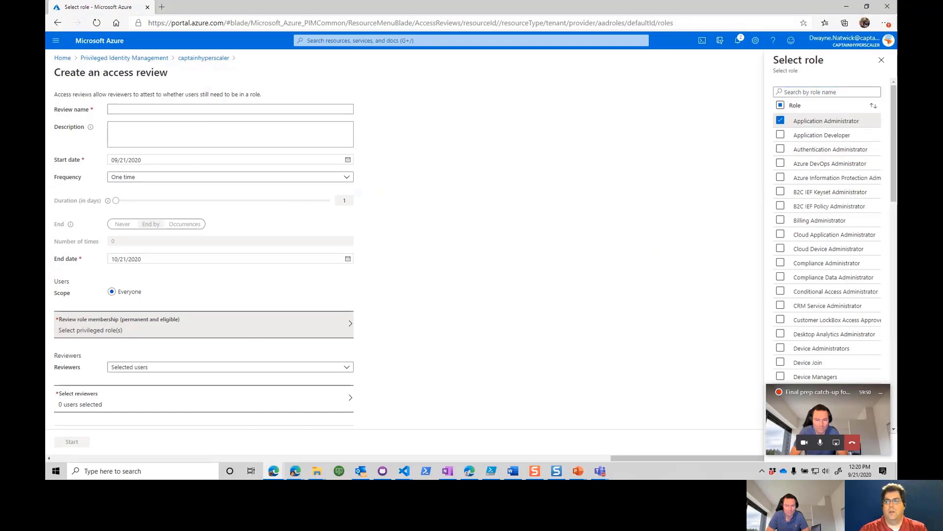
pyautogui.click(882, 60)
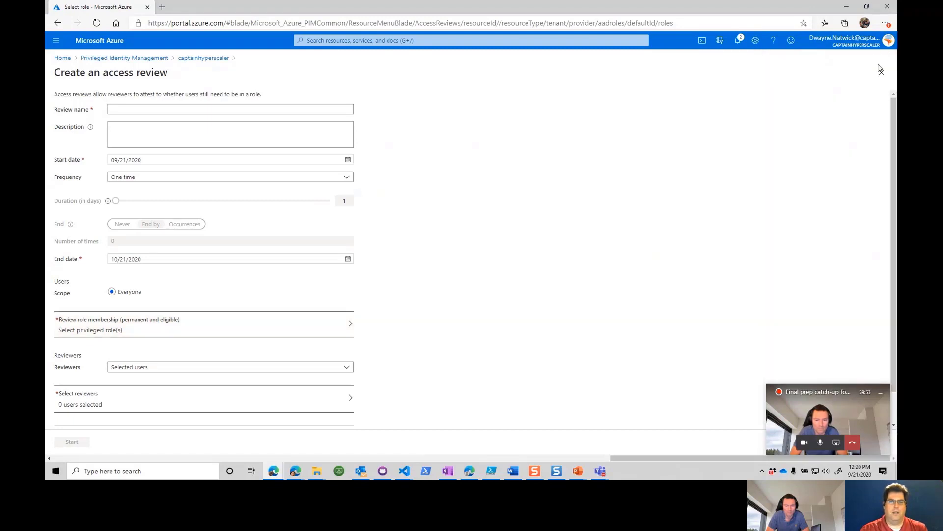
# Step: Open the frequency options of the new access review
pyautogui.click(291, 181)
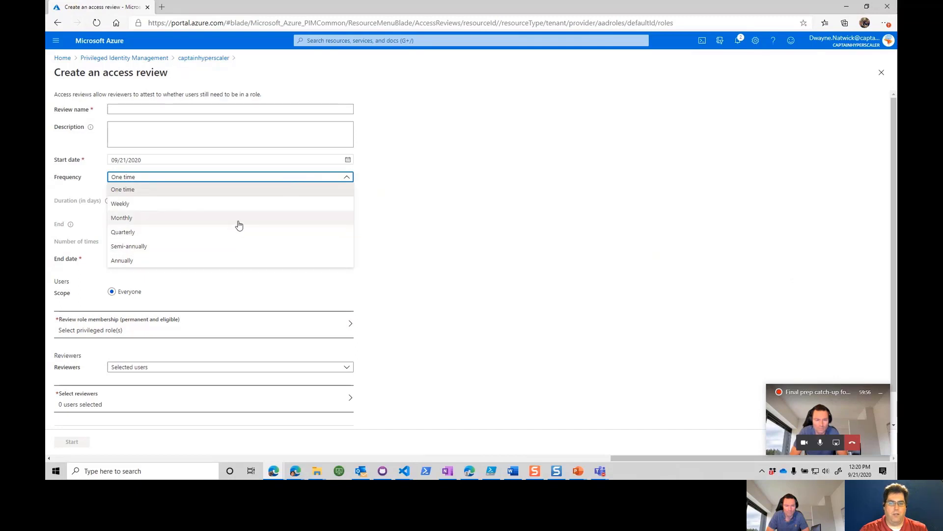